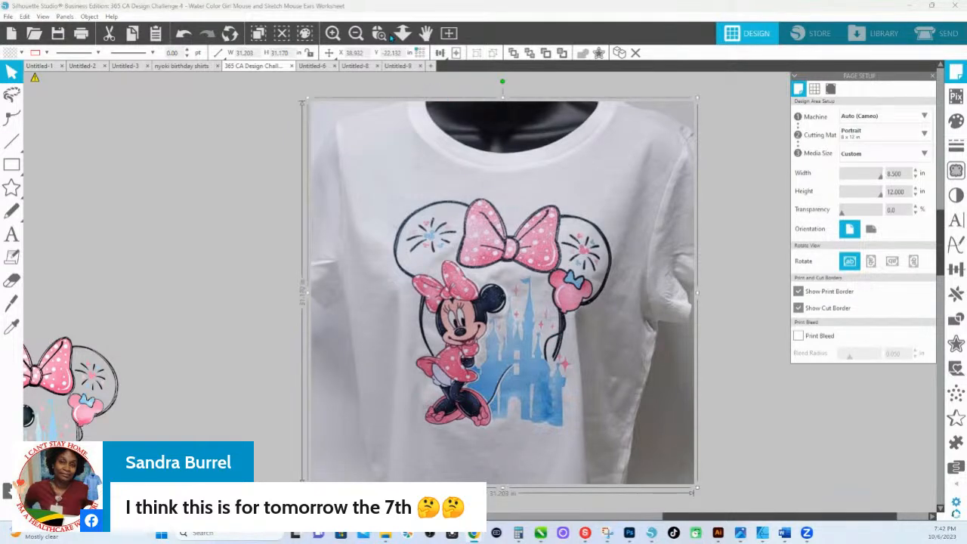
# Step: Examine the finished Minnie Mouse shirt photo, then compare the inspiration shirt with the design interpretation beside it
pyautogui.click(378, 33)
pyautogui.moveTo(347, 189); pyautogui.dragTo(654, 456)
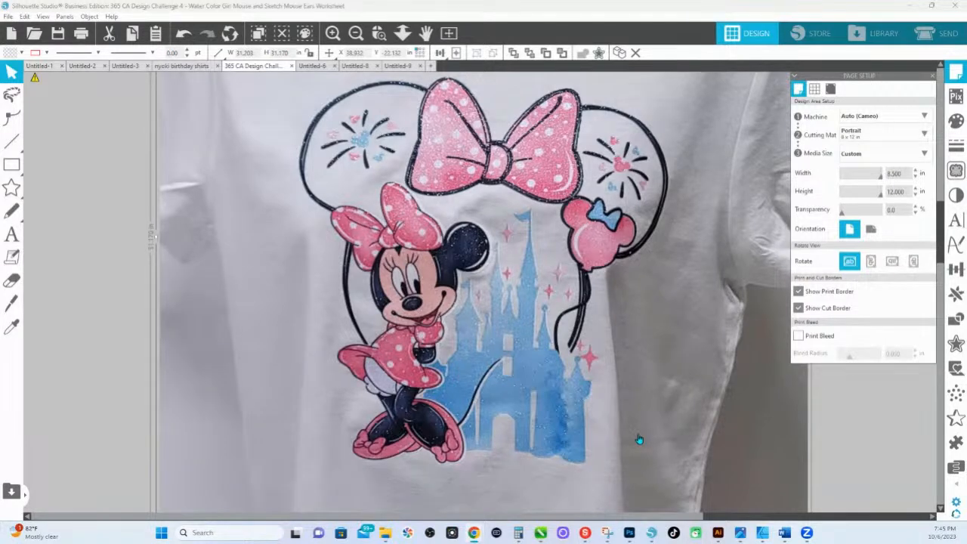
pyautogui.click(402, 33)
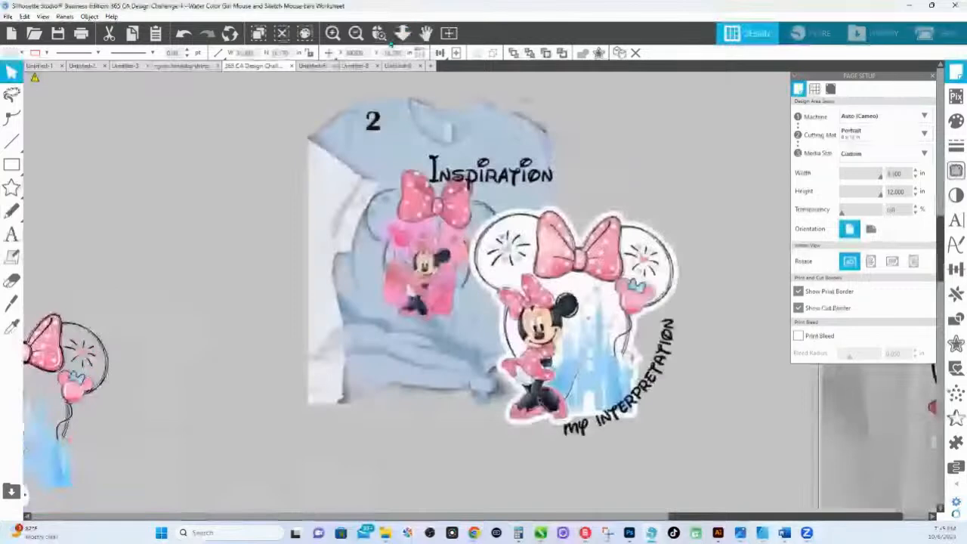
pyautogui.click(378, 33)
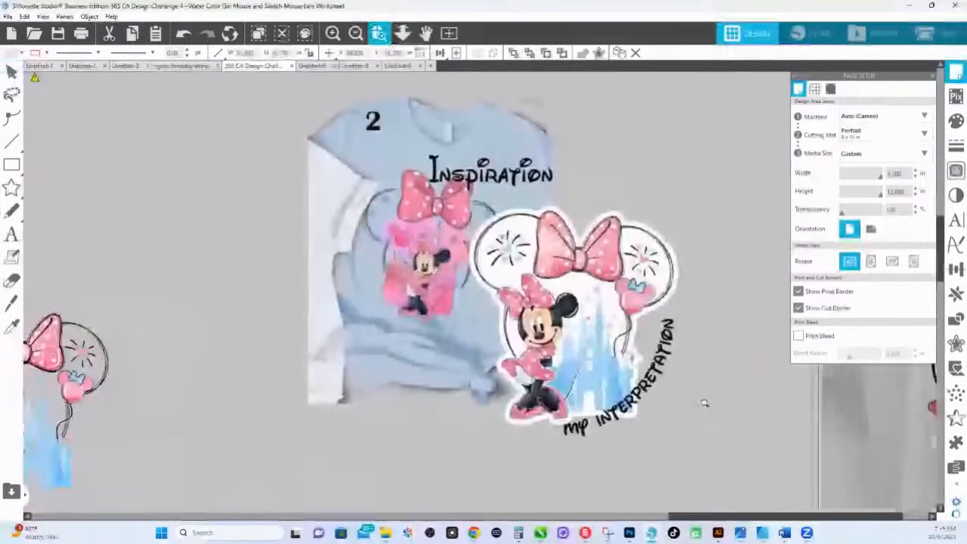
pyautogui.moveTo(704, 402); pyautogui.dragTo(385, 272)
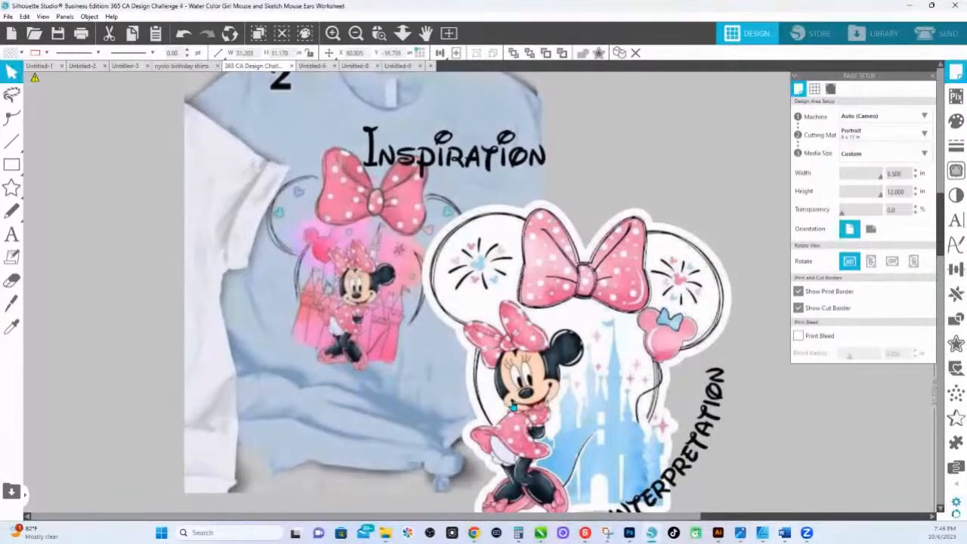
pyautogui.scroll(-1, 512, 408)
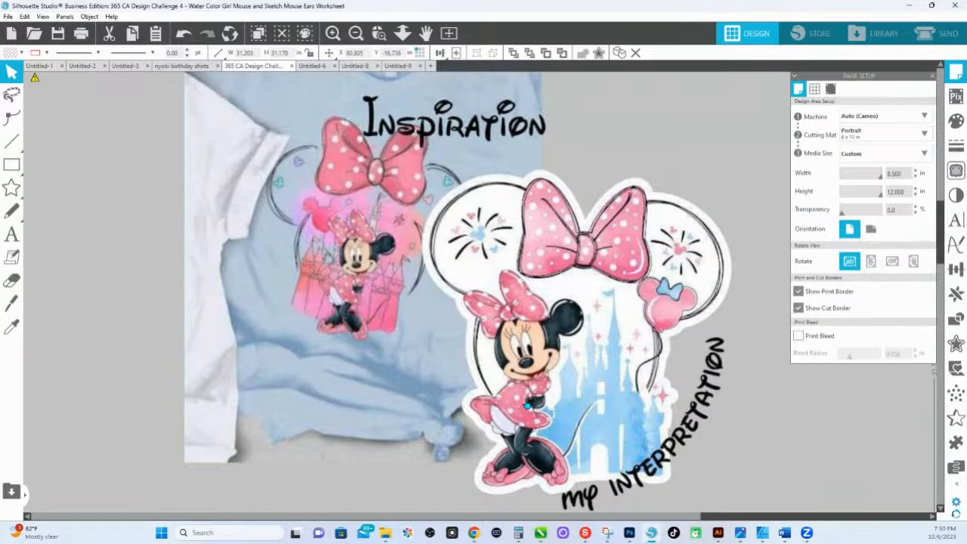
# Step: Examine the worksheet's source elements: watercolor backgrounds, castle, fireworks, balloon, sparkle, Minnie image, bow and mouse head outlines
pyautogui.click(402, 33)
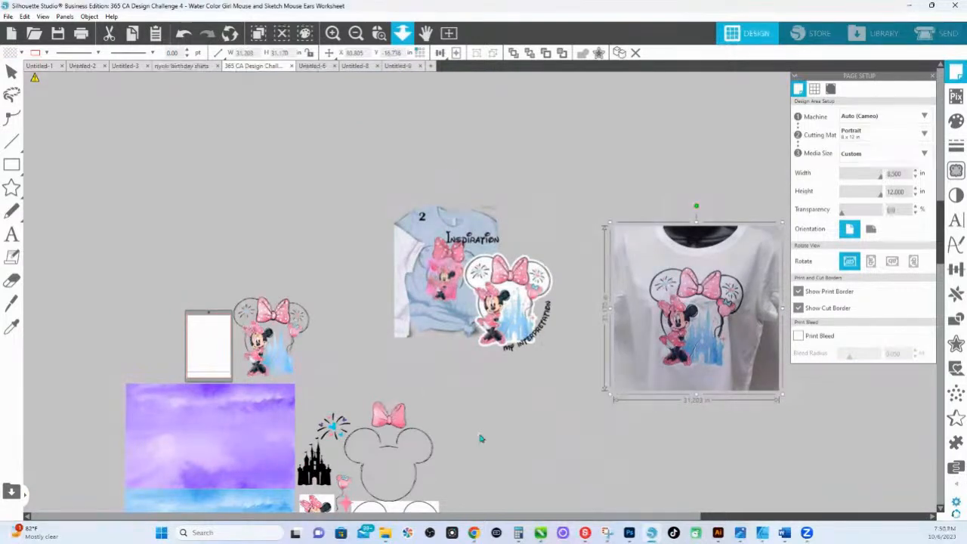
pyautogui.moveTo(481, 438); pyautogui.dragTo(671, 300)
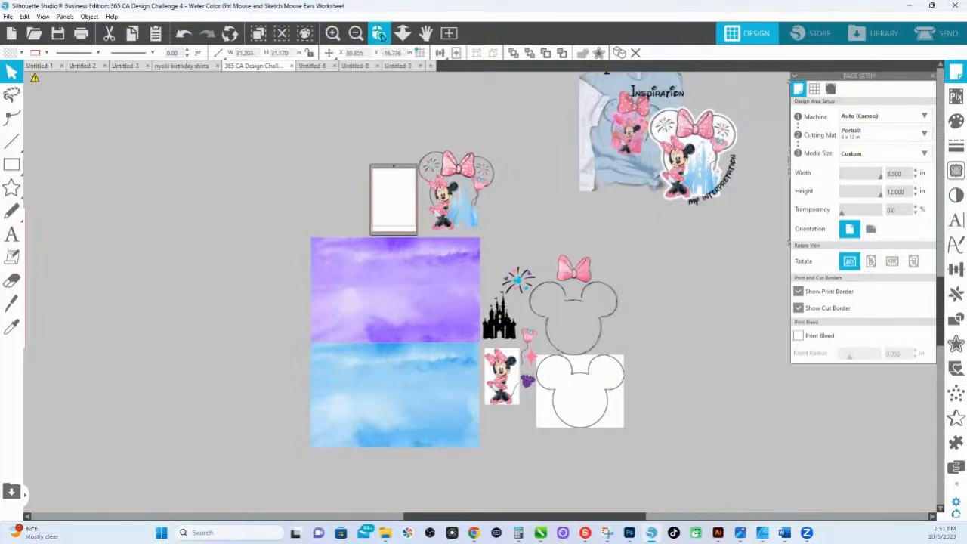
pyautogui.scroll(5, 566, 408)
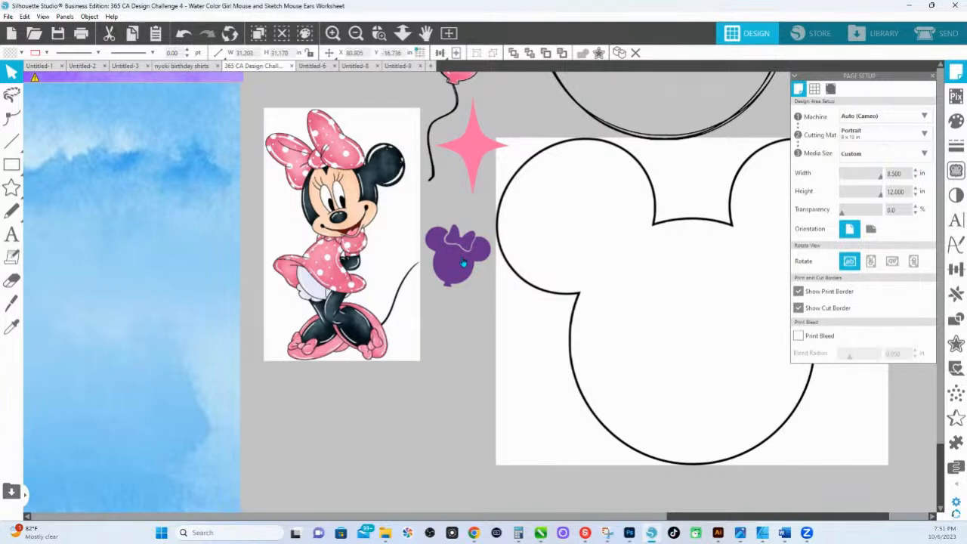
pyautogui.scroll(3, 503, 186)
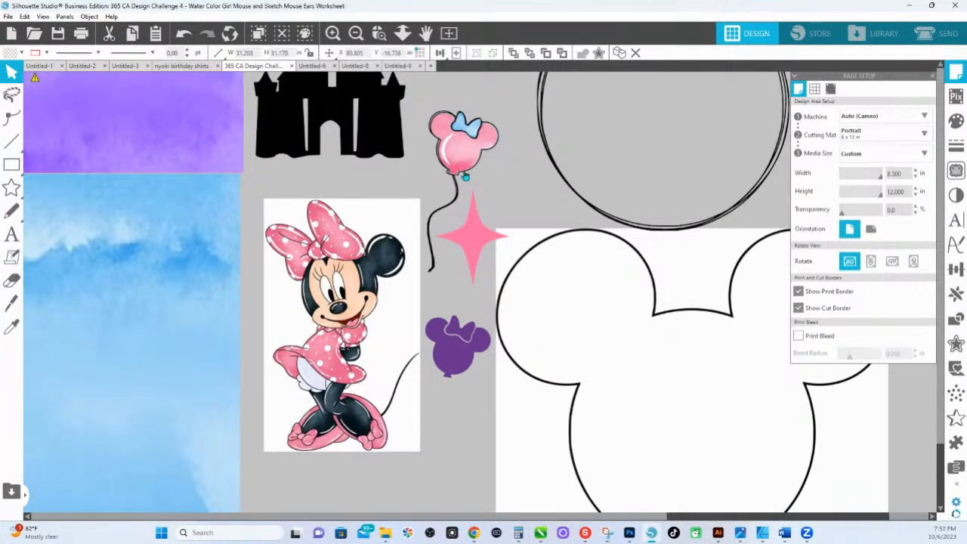
pyautogui.click(402, 33)
pyautogui.moveTo(484, 257); pyautogui.dragTo(478, 153)
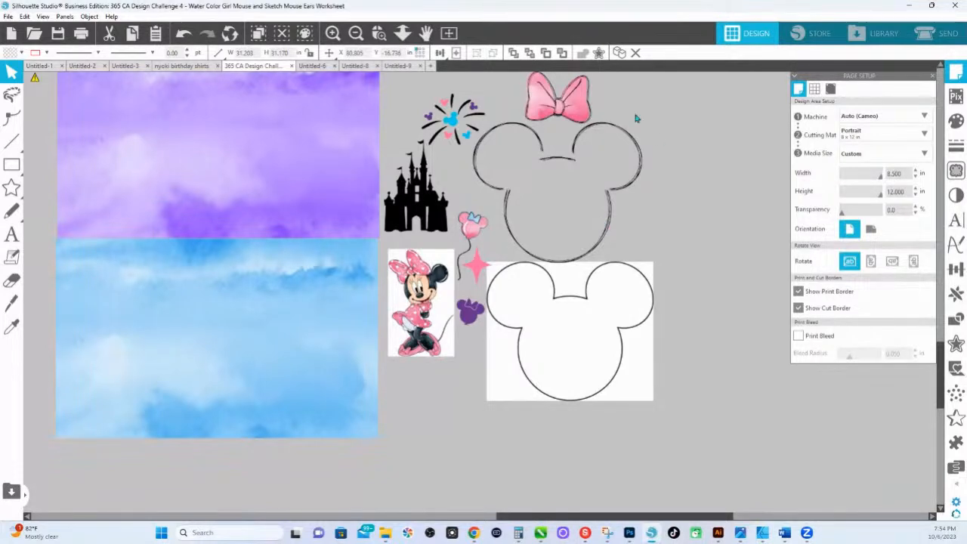
pyautogui.click(401, 34)
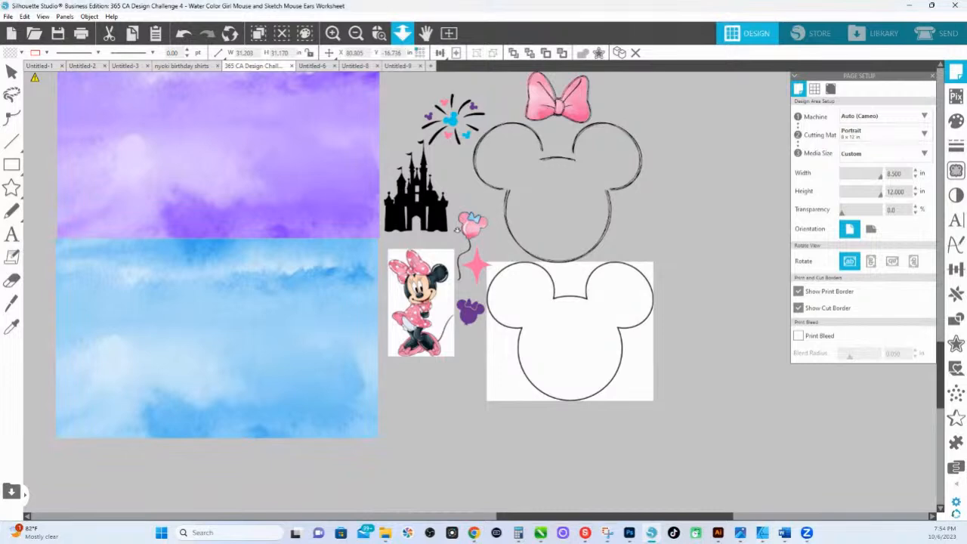
pyautogui.scroll(1, 476, 192)
pyautogui.scroll(1, 476, 192)
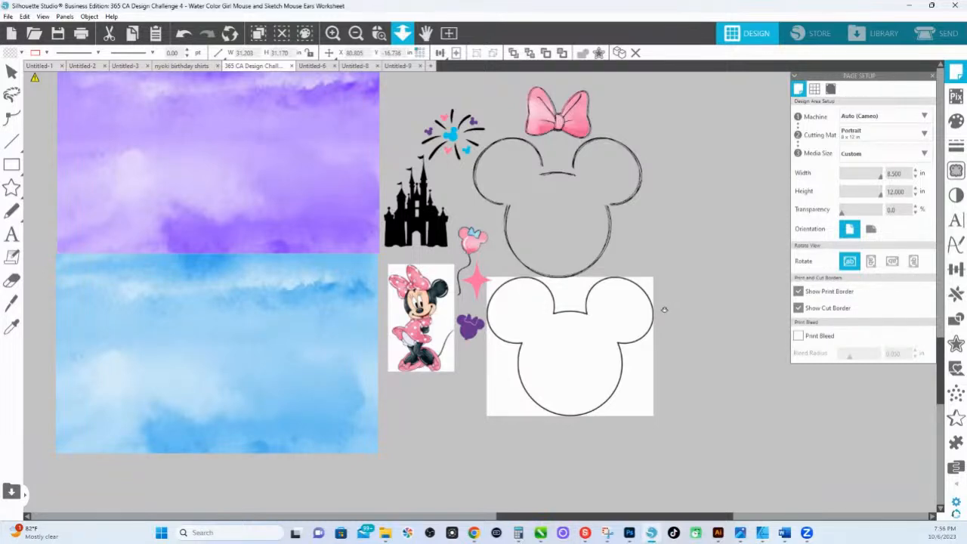
pyautogui.scroll(-3, 483, 287)
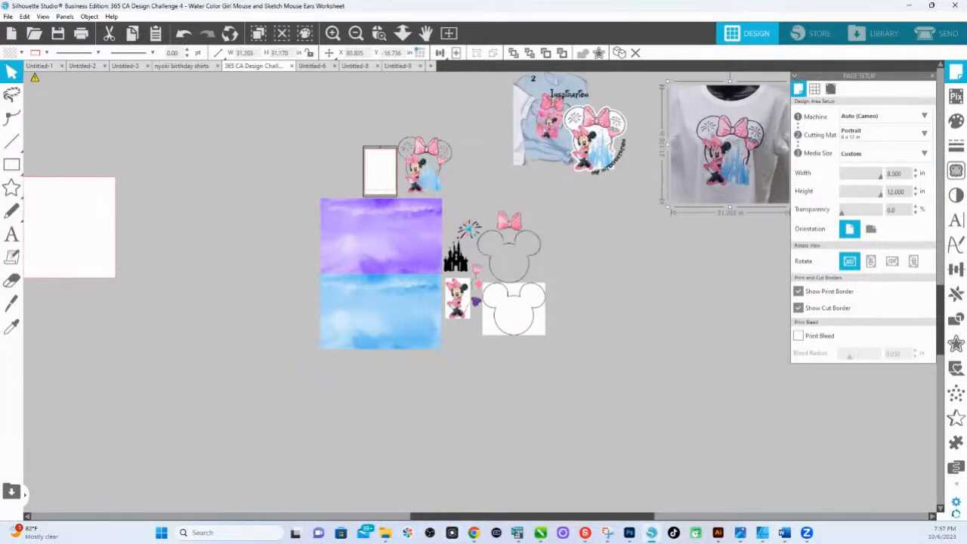
# Step: Switch to the Honestly SpINKing shop in Chrome and open the full 365 Creative Academy Design Challenges collection to review its listings
pyautogui.moveTo(473, 533)
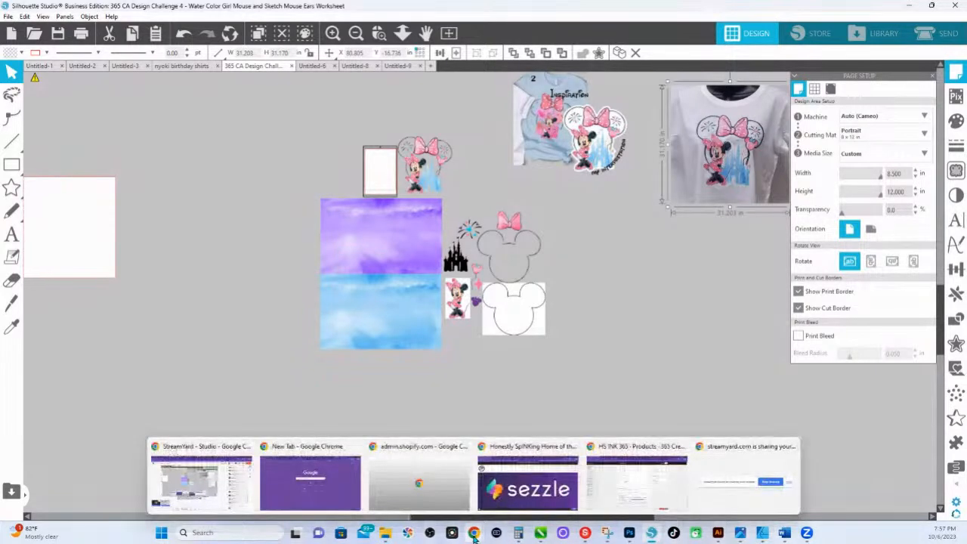
pyautogui.click(232, 491)
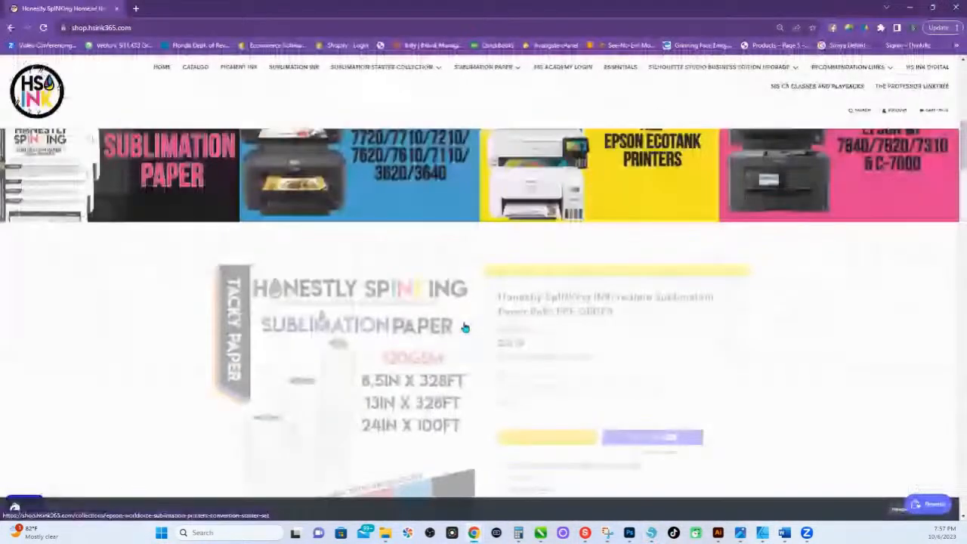
pyautogui.scroll(-8, 465, 326)
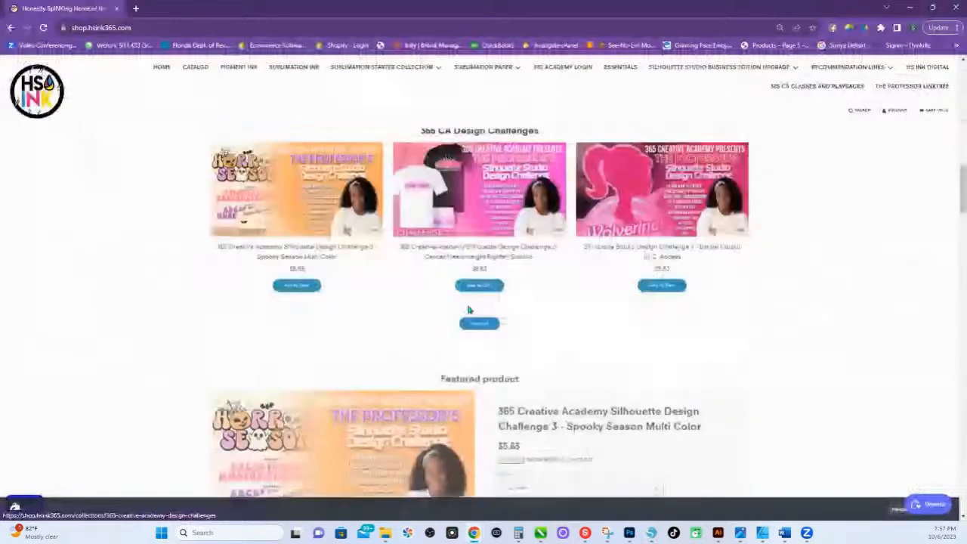
pyautogui.click(481, 324)
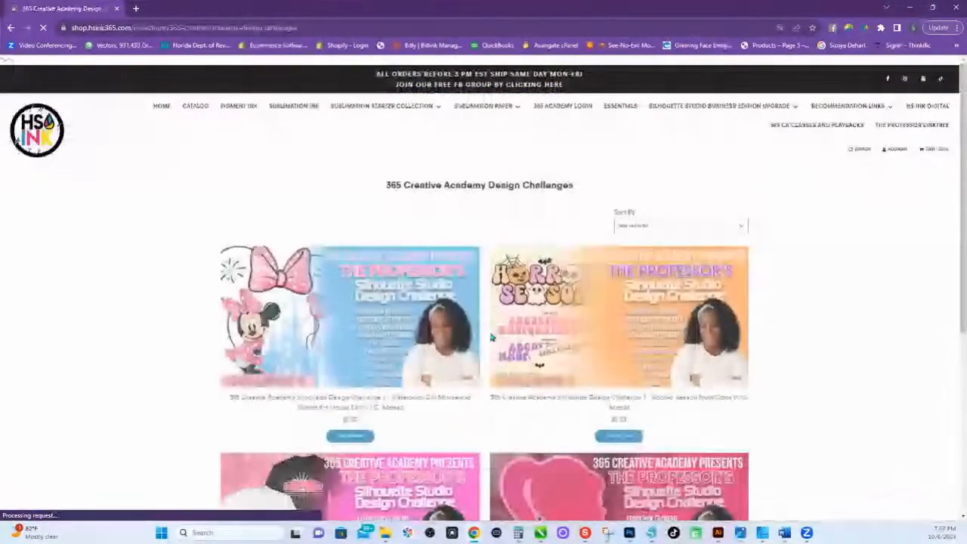
pyautogui.scroll(-2, 533, 380)
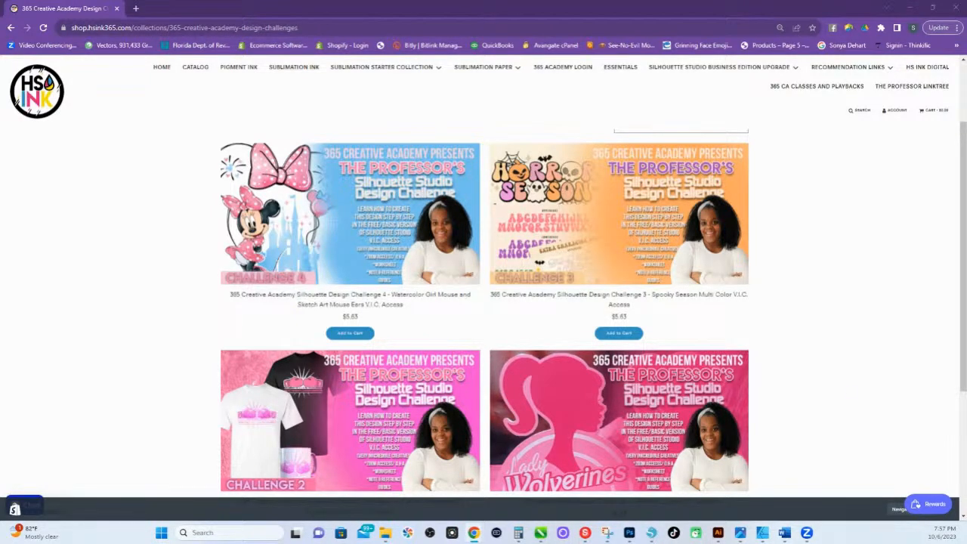
pyautogui.scroll(-3, 593, 391)
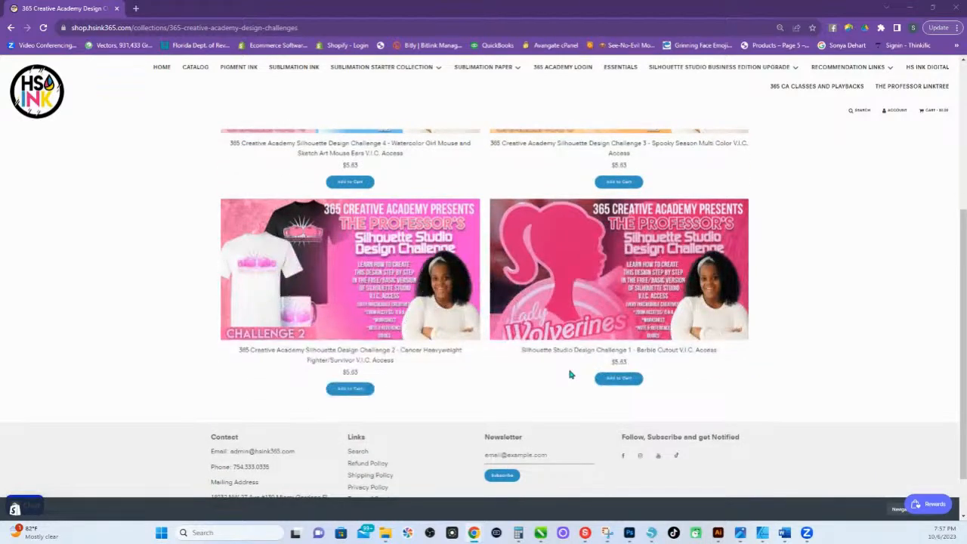
# Step: Return to the shop's home page and look through its content
pyautogui.scroll(2, 570, 374)
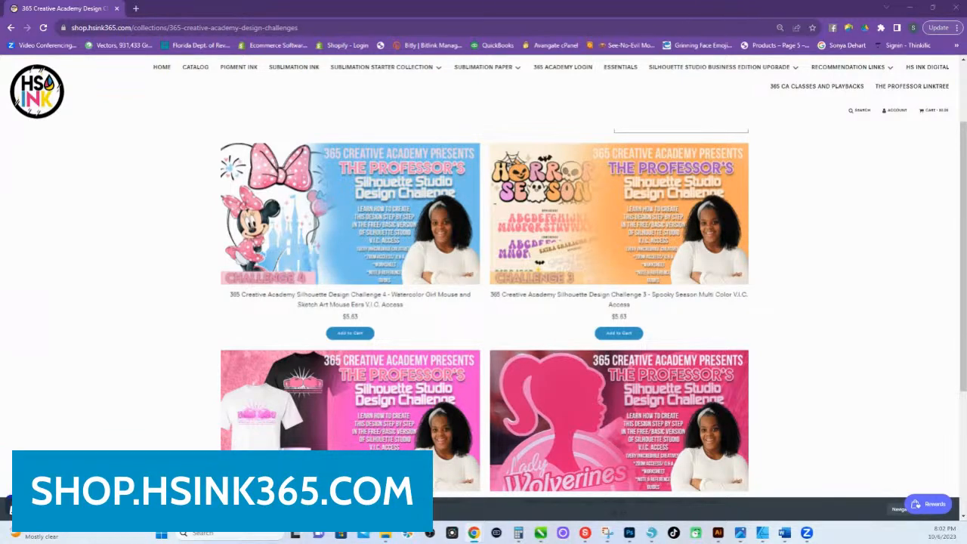
pyautogui.click(40, 104)
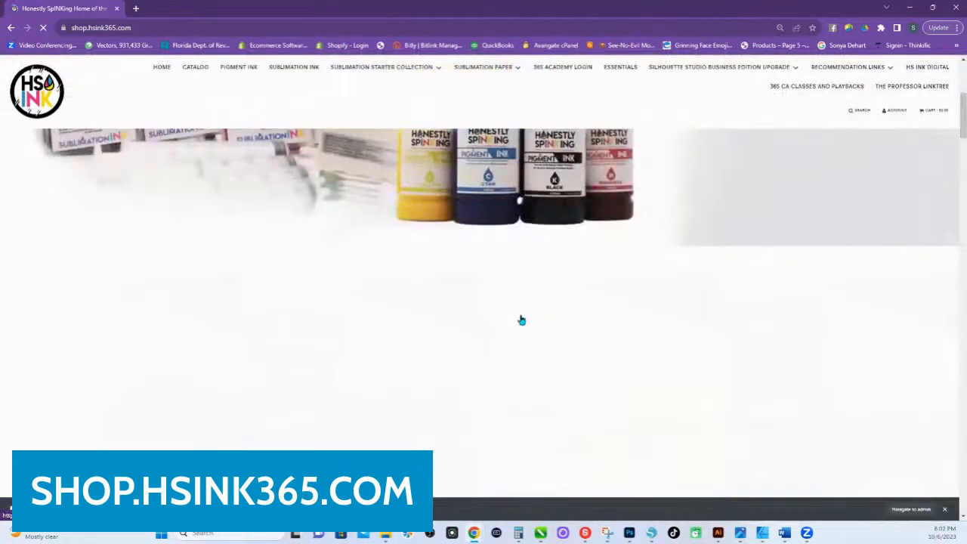
pyautogui.scroll(-5, 521, 320)
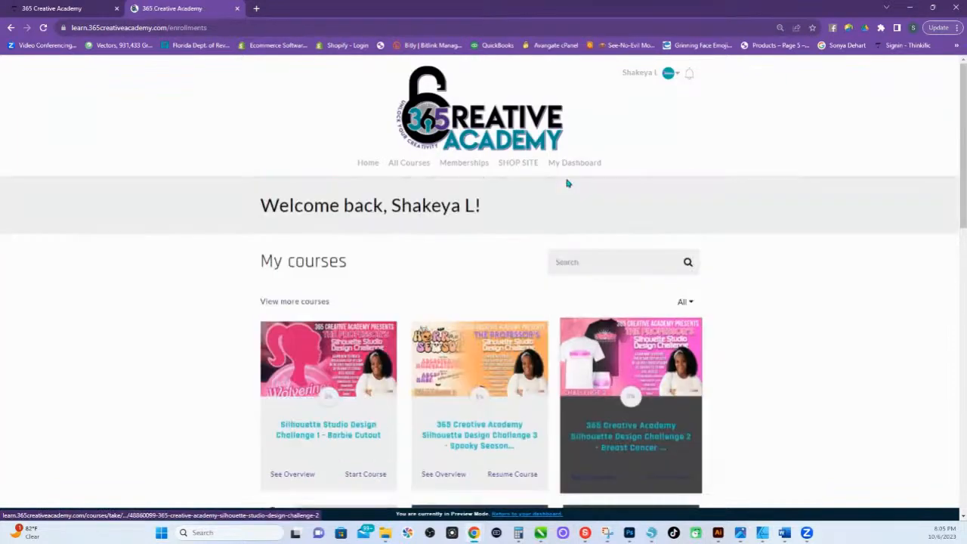
# Step: From the 365 Creative Academy home page, open the Silhouette Design Challenge 4 course and show its curriculum
pyautogui.scroll(-2, 559, 174)
pyautogui.scroll(2, 521, 163)
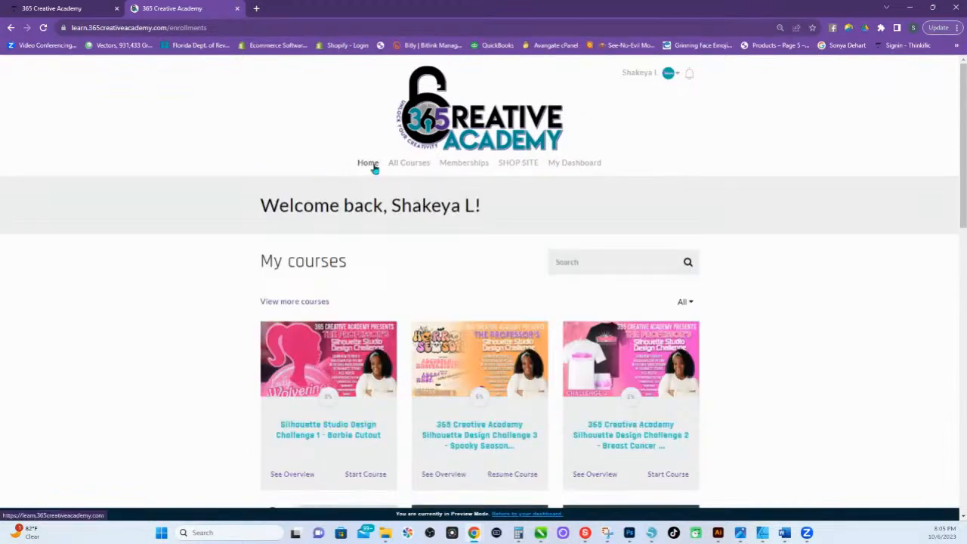
pyautogui.click(370, 164)
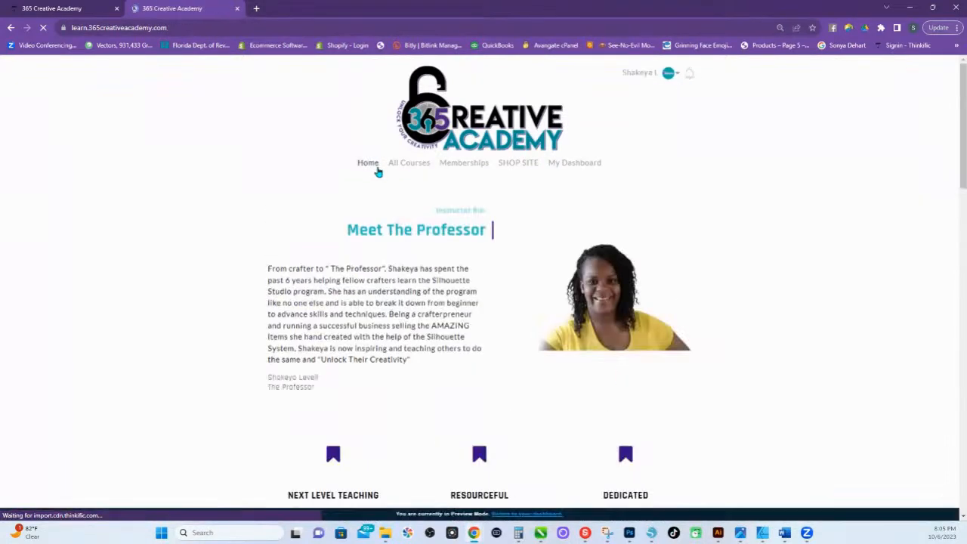
pyautogui.scroll(-6, 446, 318)
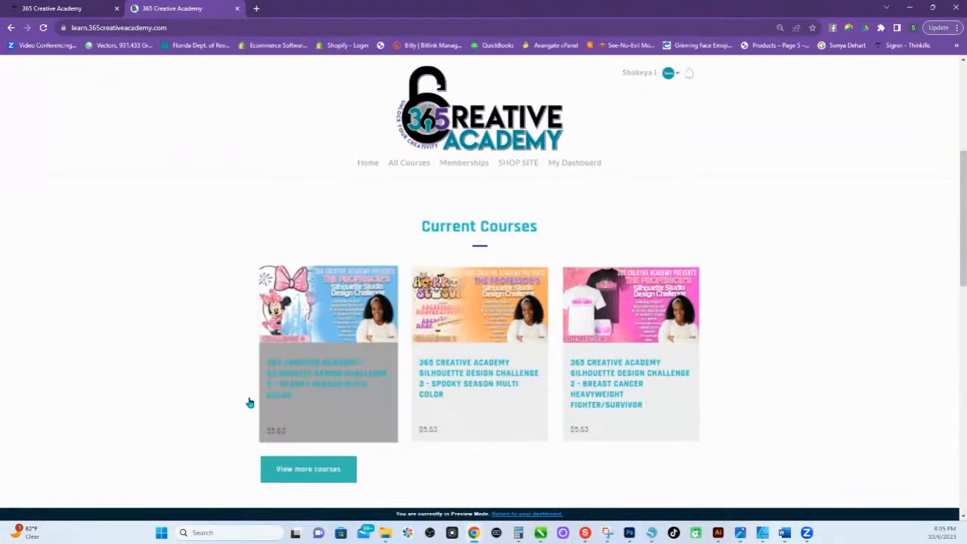
pyautogui.click(323, 327)
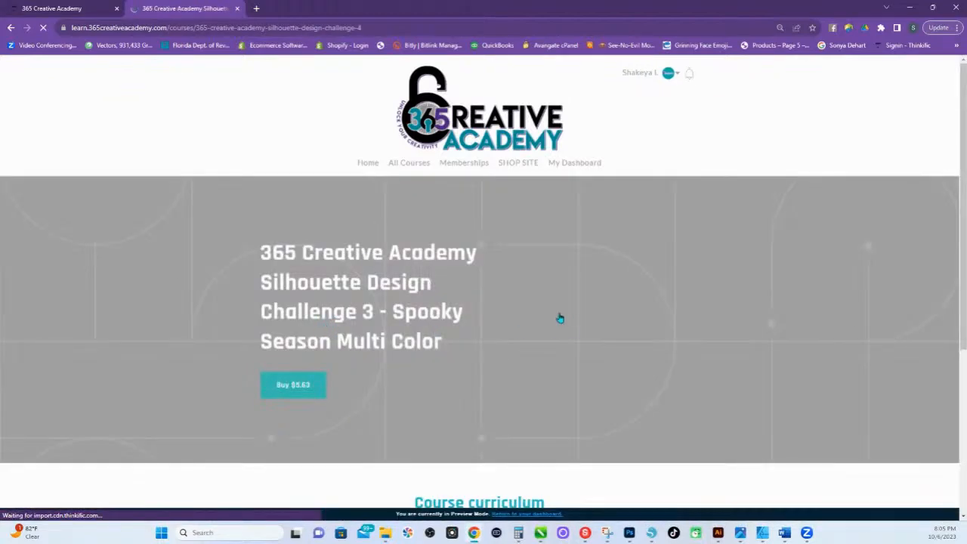
pyautogui.scroll(-3, 348, 295)
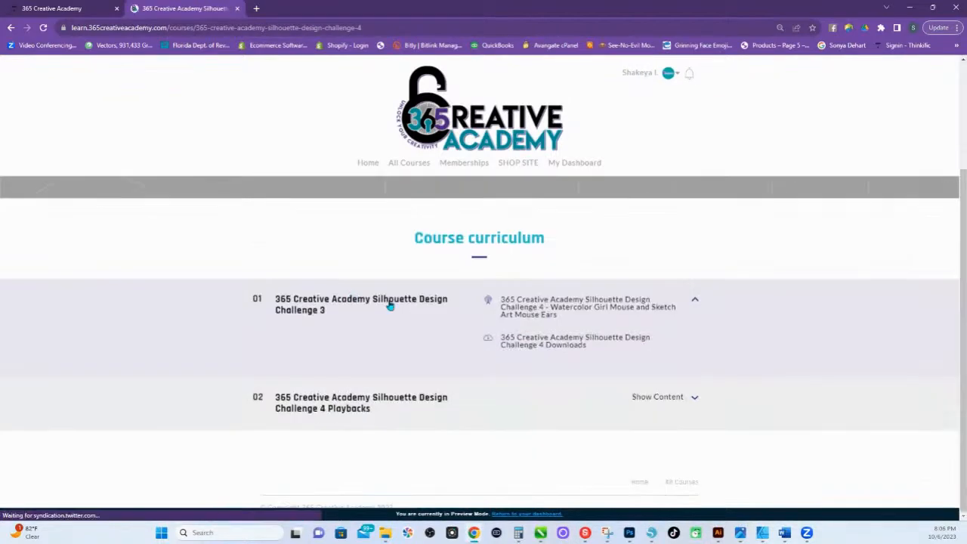
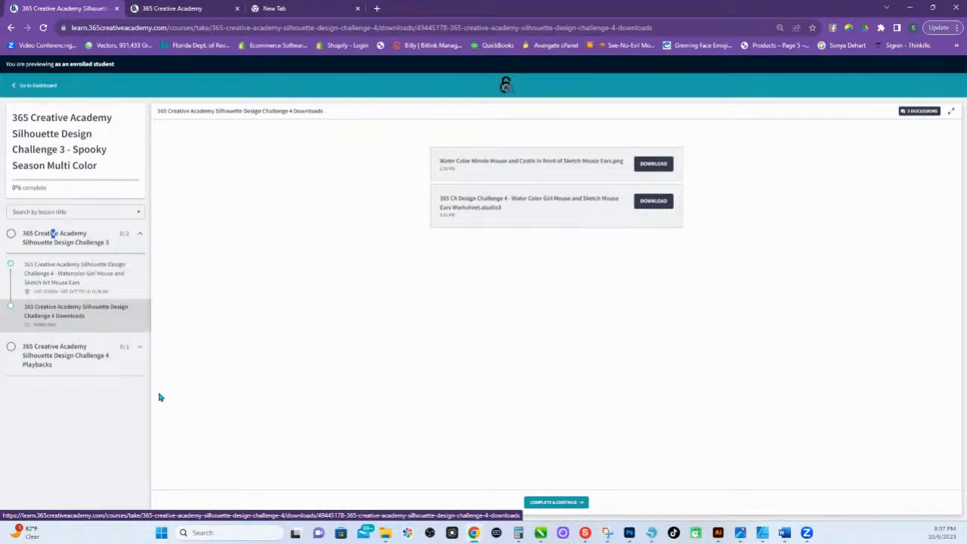
# Step: Review the Challenge 4 live lesson, its downloads and the livestream V.I.C. playback playlist link lesson
pyautogui.click(103, 365)
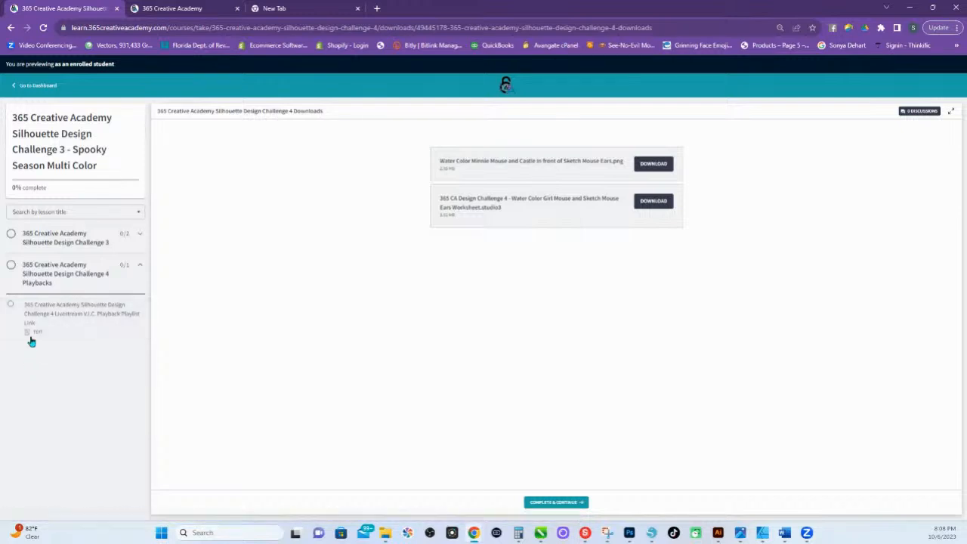
pyautogui.click(67, 239)
pyautogui.click(61, 281)
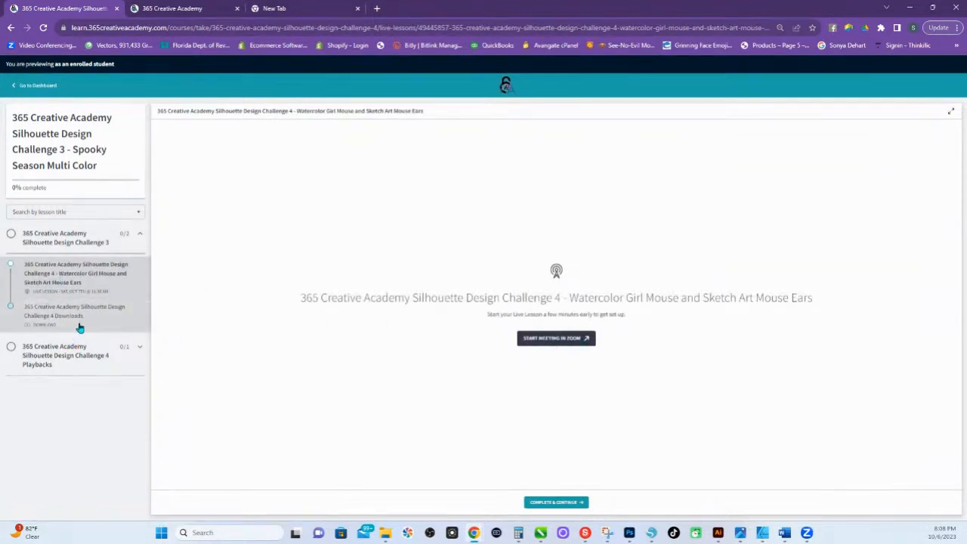
pyautogui.click(76, 311)
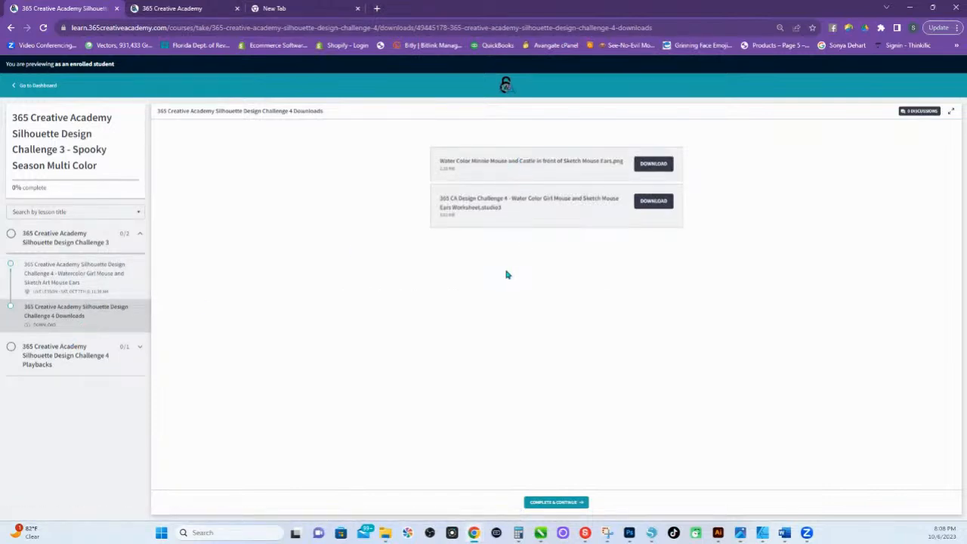
pyautogui.click(71, 361)
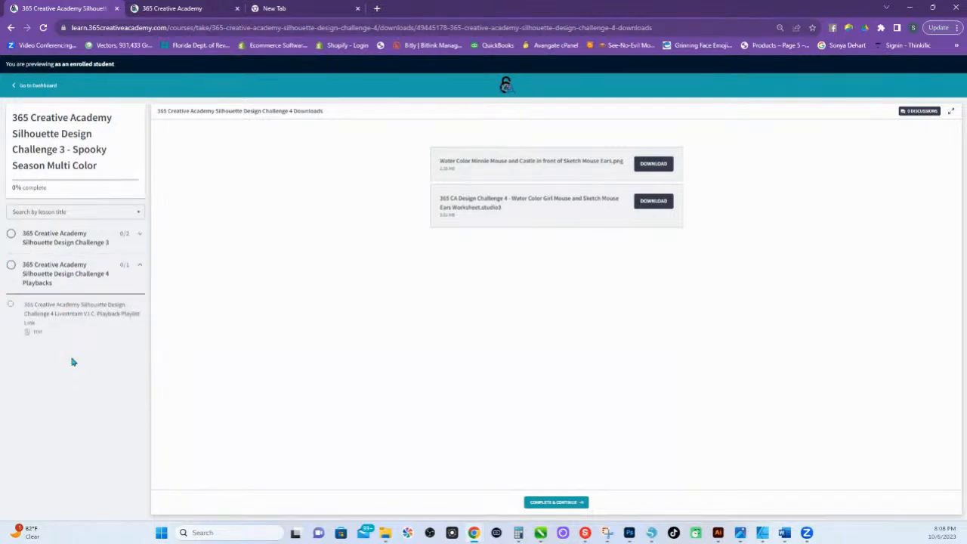
pyautogui.click(104, 326)
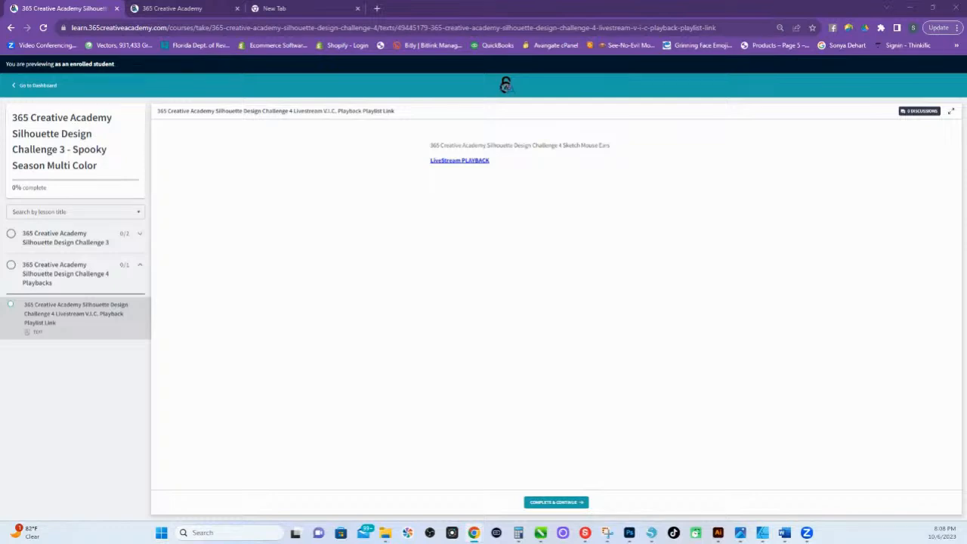
# Step: Go to the shop.hsink365.com home page in the third browser tab and open the Honest Bucks rewards window
pyautogui.click(286, 13)
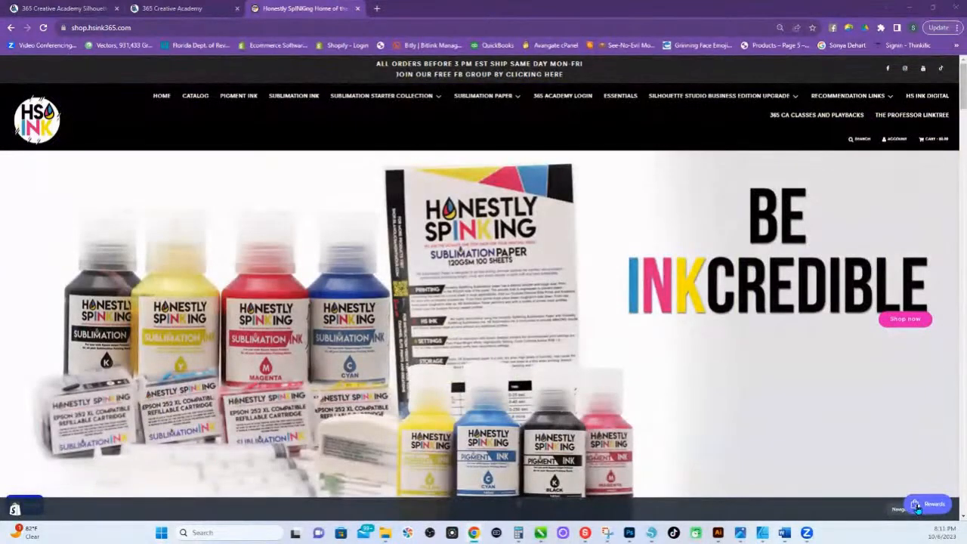
pyautogui.click(916, 506)
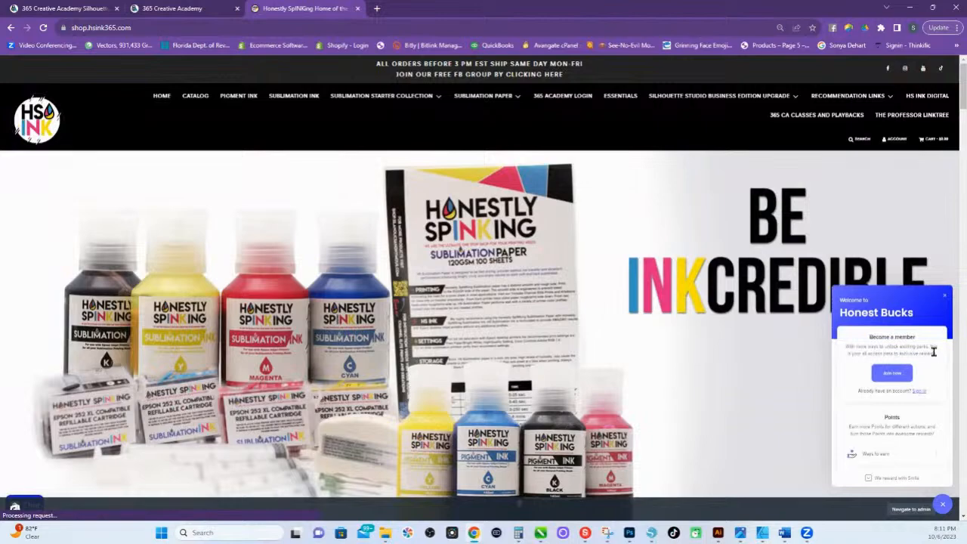
# Step: Review the ways to earn and redeem points and the referral rewards in the Honest Bucks window
pyautogui.scroll(-3, 910, 396)
pyautogui.scroll(-1, 906, 404)
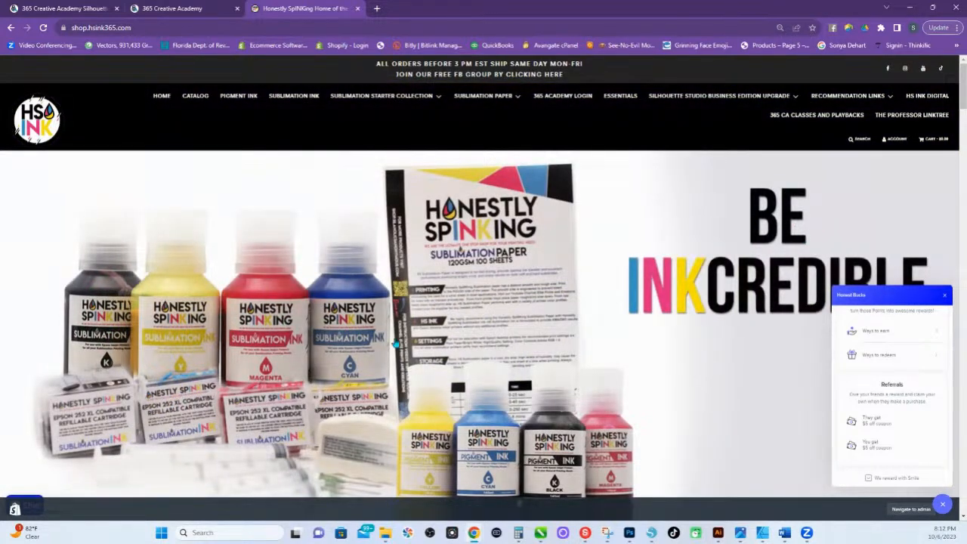
# Step: Switch to the Challenge 4 worksheet in Silhouette Studio and move the finished T-shirt photo over the inspiration images
pyautogui.click(650, 533)
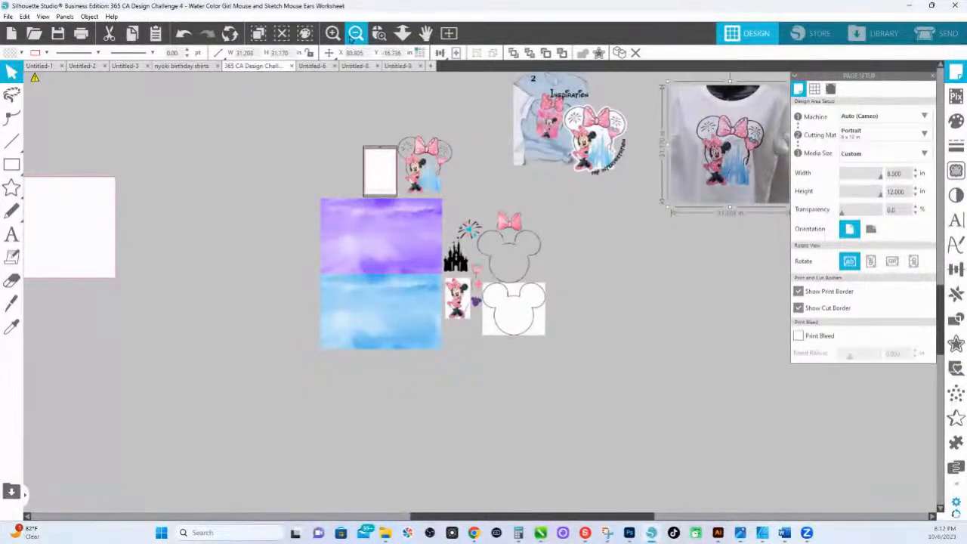
pyautogui.click(378, 33)
pyautogui.moveTo(536, 78); pyautogui.dragTo(830, 206)
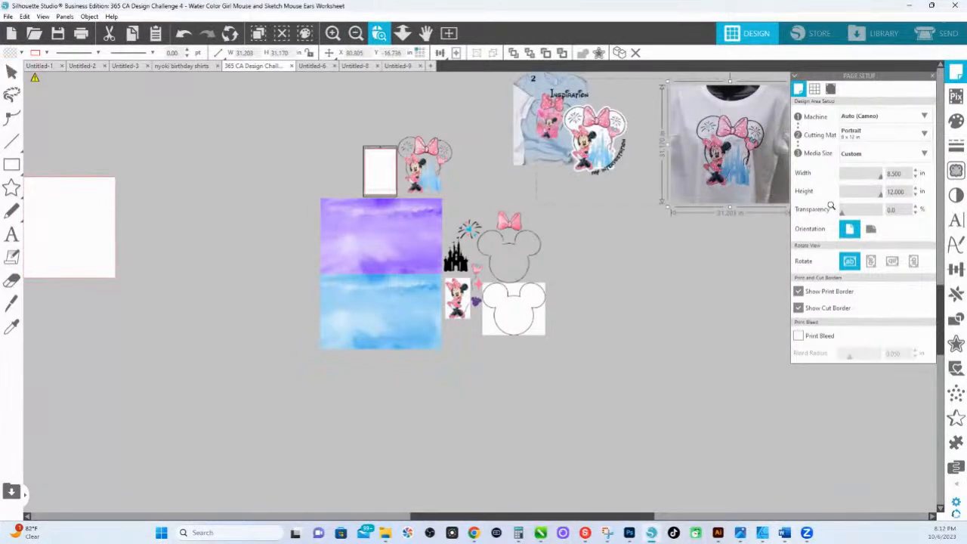
pyautogui.hscroll(10, 371, 297)
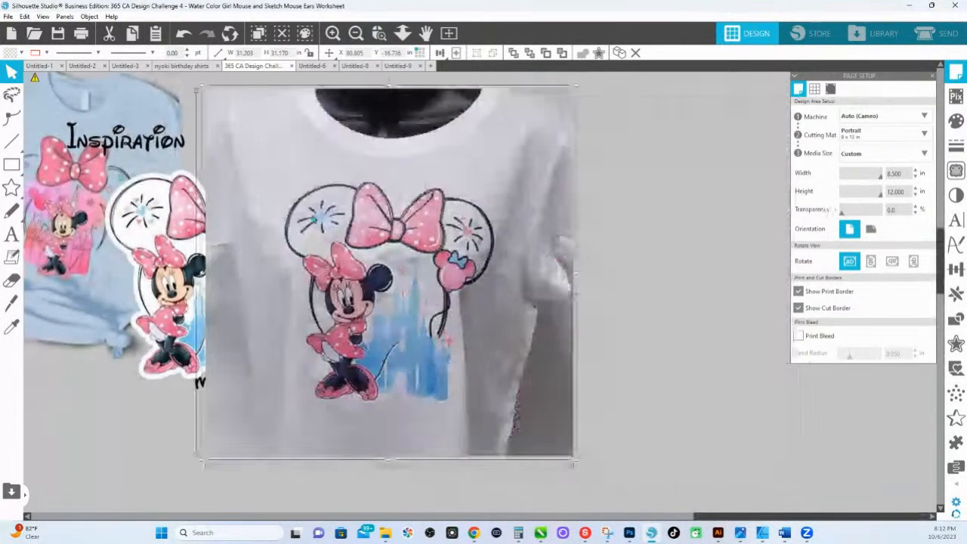
pyautogui.hscroll(-8, 371, 297)
pyautogui.scroll(3, 604, 285)
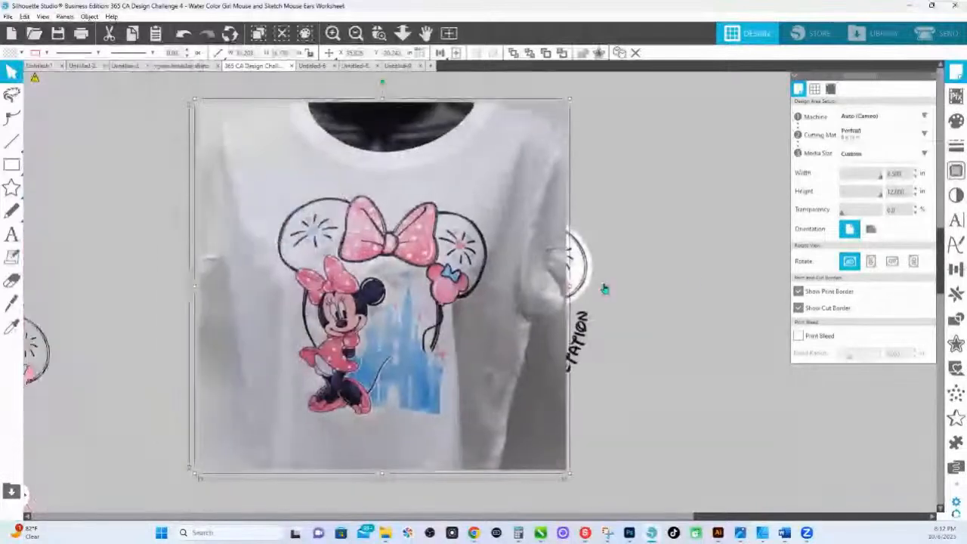
# Step: Shift the T-shirt photo slightly so it completely covers the inspiration sticker, and leave it deselected
pyautogui.rightClick(689, 279)
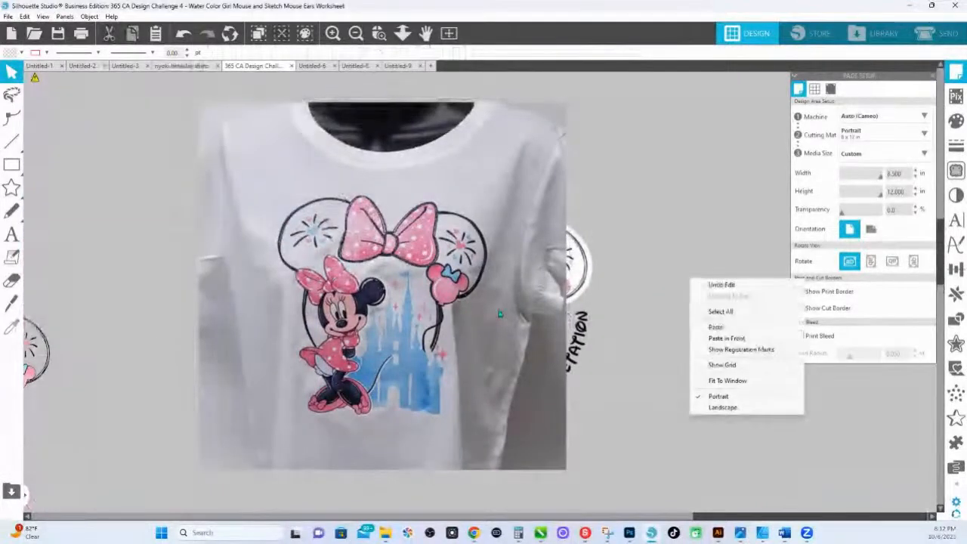
pyautogui.click(628, 233)
pyautogui.moveTo(627, 234); pyautogui.dragTo(666, 230)
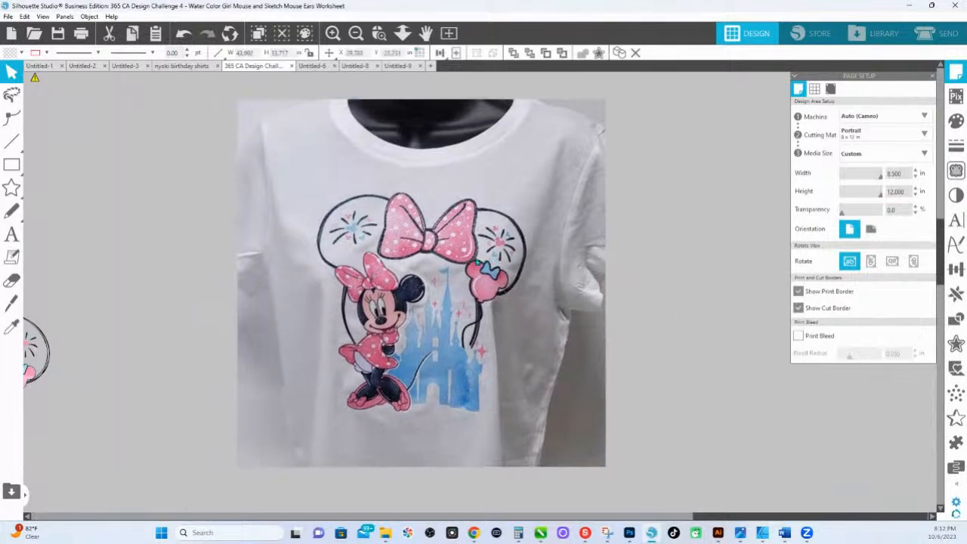
pyautogui.click(667, 230)
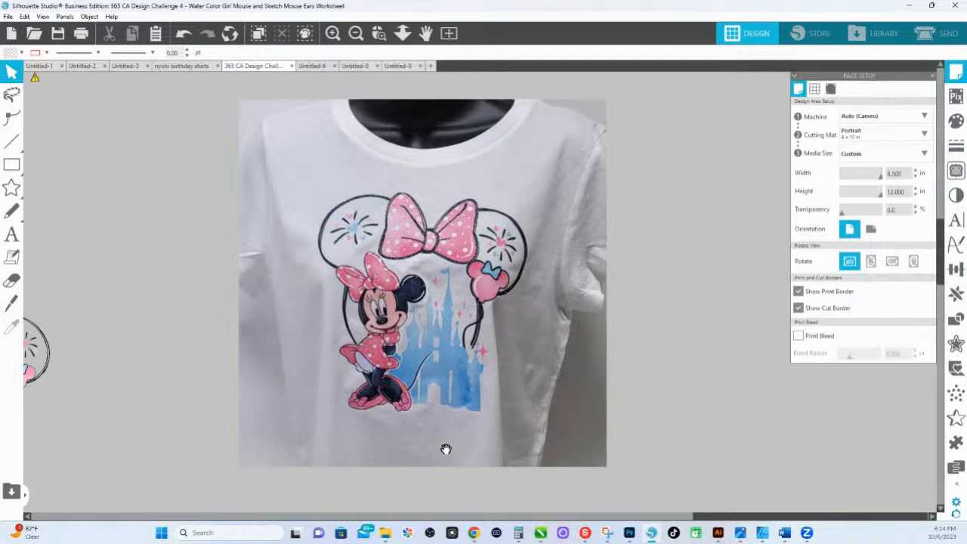
# Step: Show the worksheet's watercolor backgrounds, castle, fireworks, bow and mouse outlines together with the T-shirt photo
pyautogui.moveTo(445, 448); pyautogui.dragTo(572, 449)
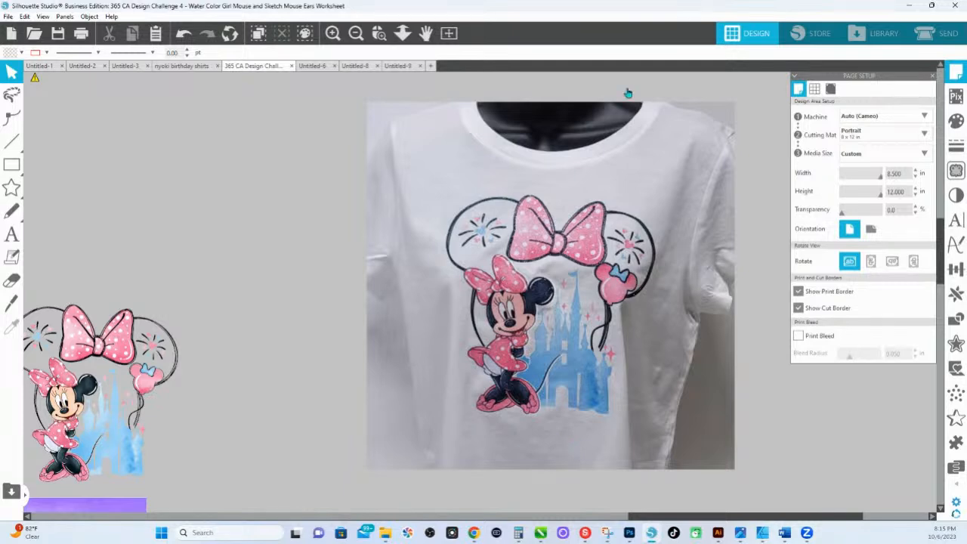
pyautogui.click(402, 33)
pyautogui.moveTo(385, 326); pyautogui.dragTo(393, 262)
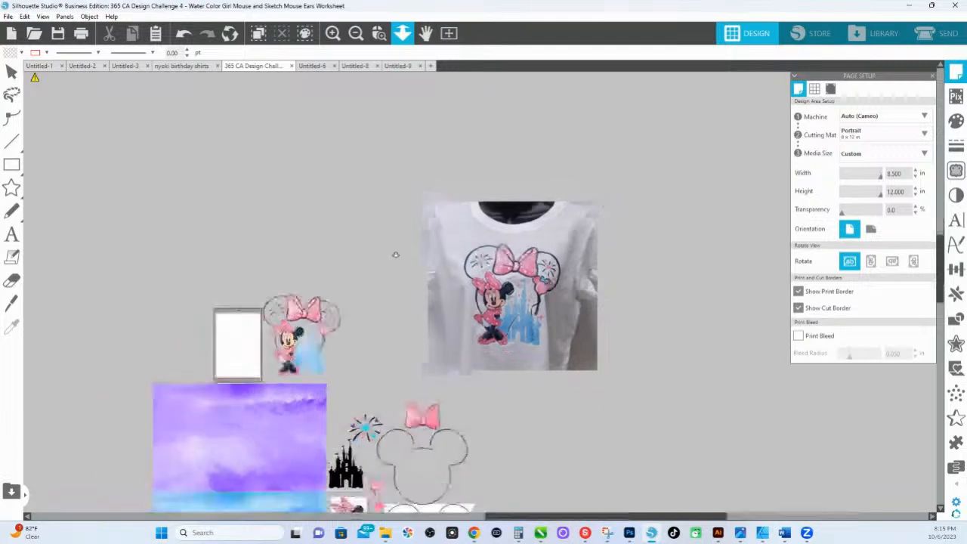
pyautogui.scroll(-1, 400, 326)
pyautogui.scroll(-3, 400, 326)
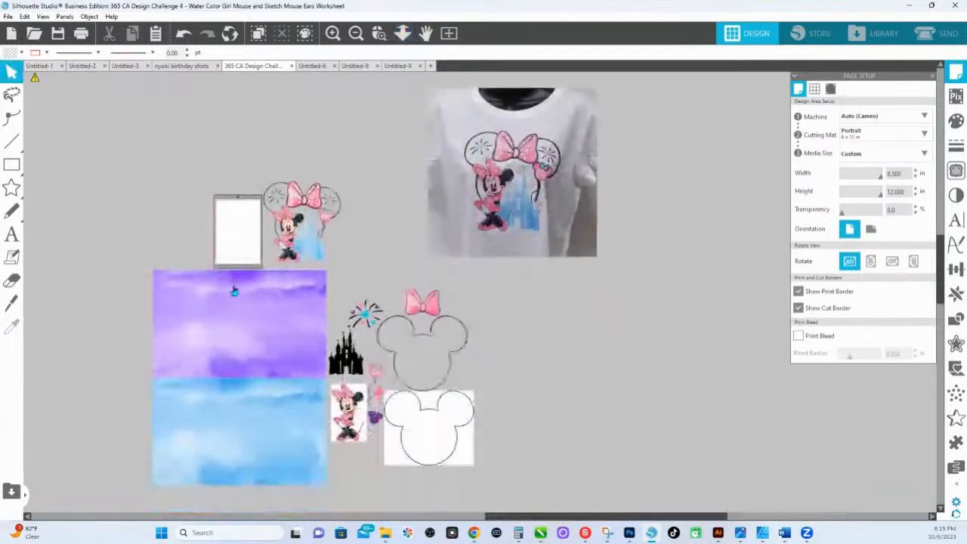